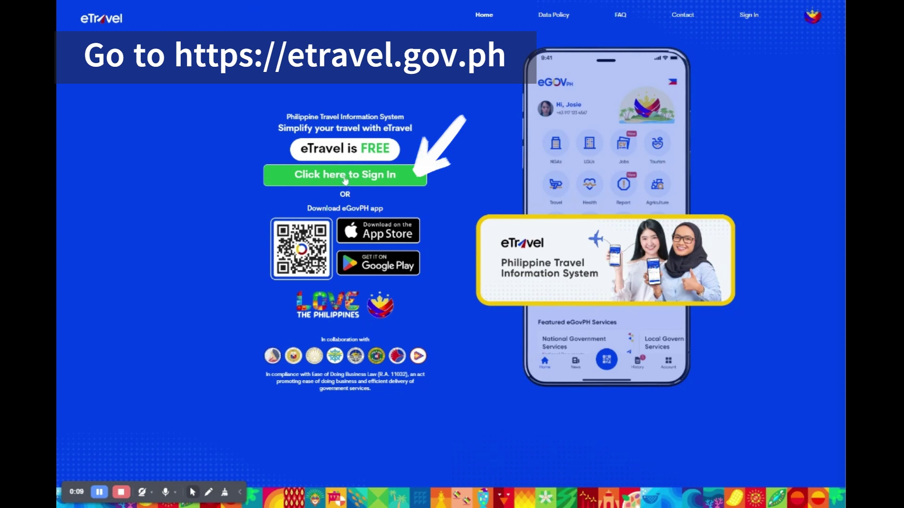
# Go from the eTravel home page to the Sign In page.
pyautogui.click(345, 180)
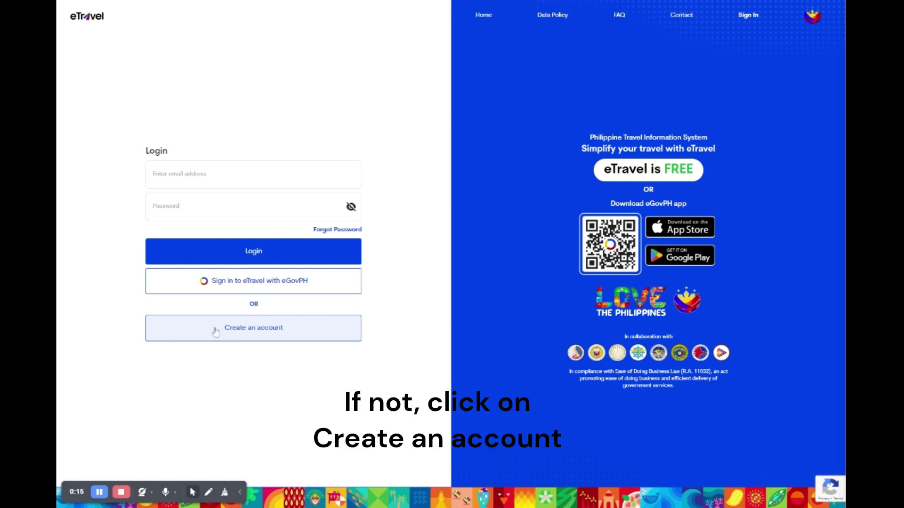
# Create a new eTravel account with the traveller's e-mail address and request a verification code.
pyautogui.click(267, 332)
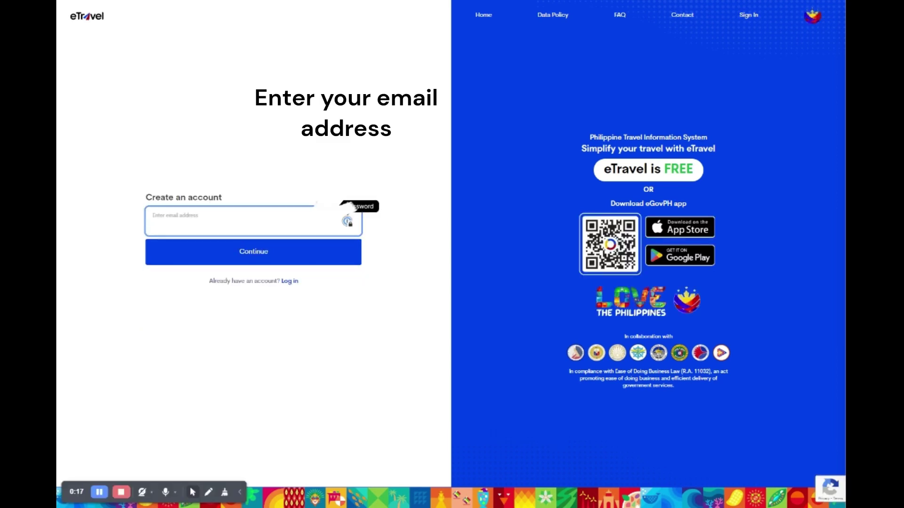
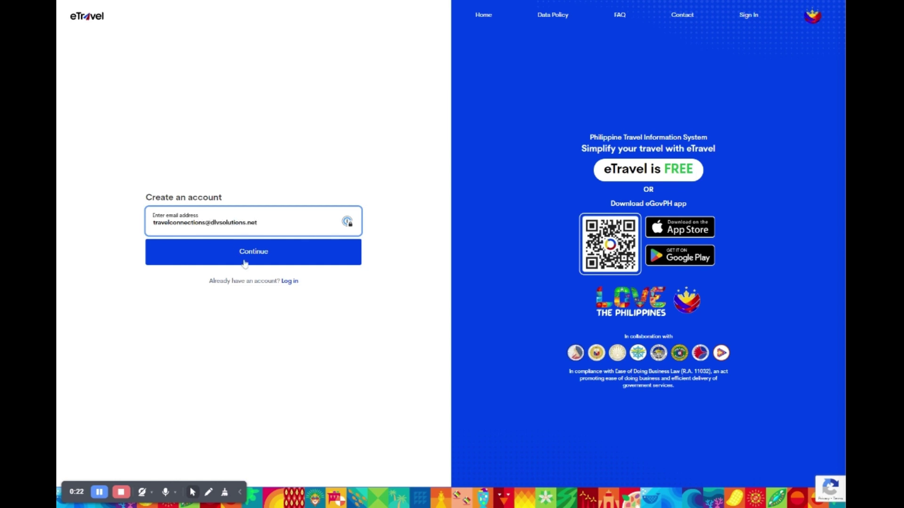
pyautogui.click(244, 262)
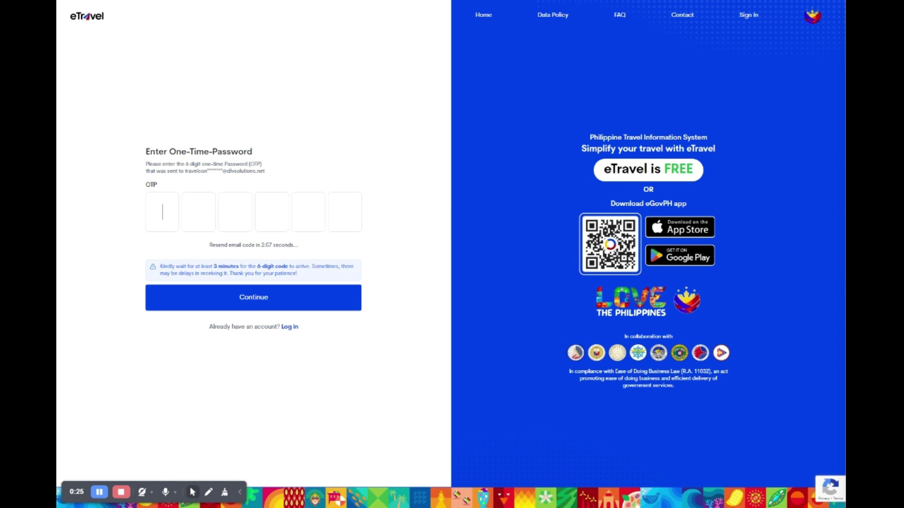
# Enter the one-time code from the e-mail and submit it.
pyautogui.moveTo(272, 173); pyautogui.dragTo(145, 163)
pyautogui.click(250, 163)
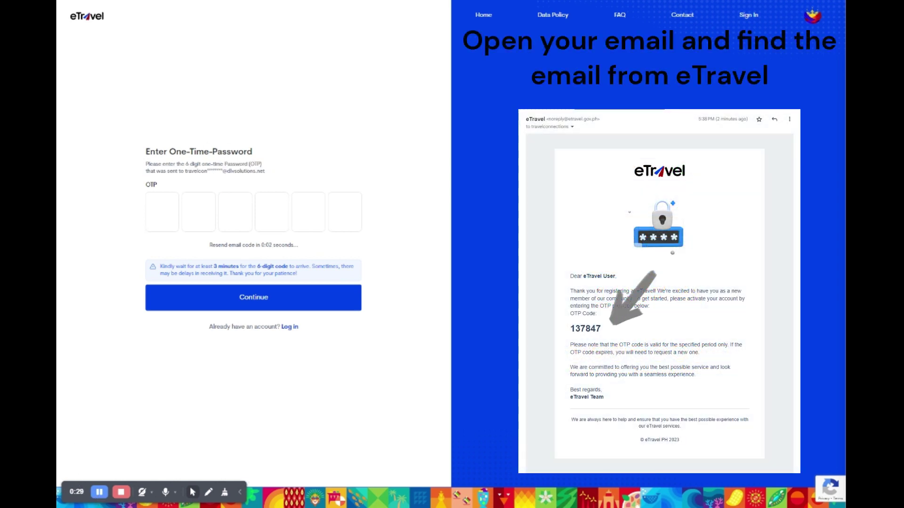
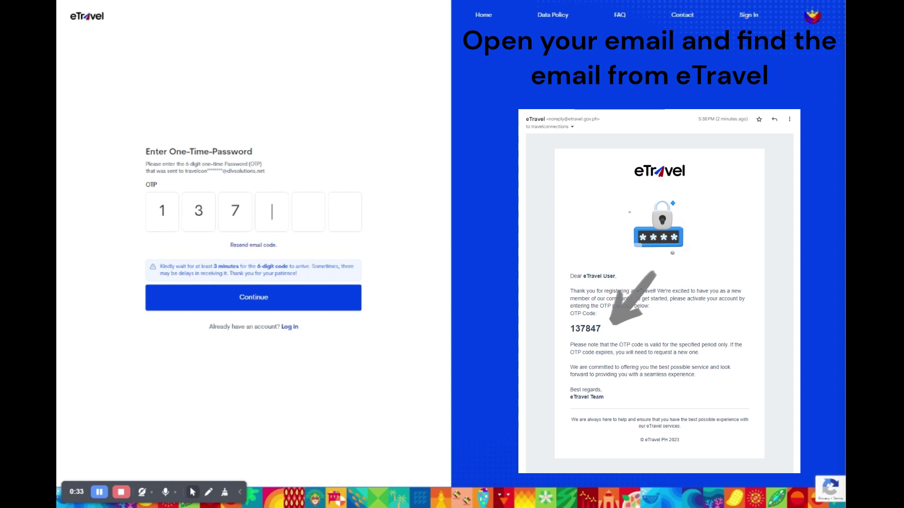
pyautogui.click(254, 298)
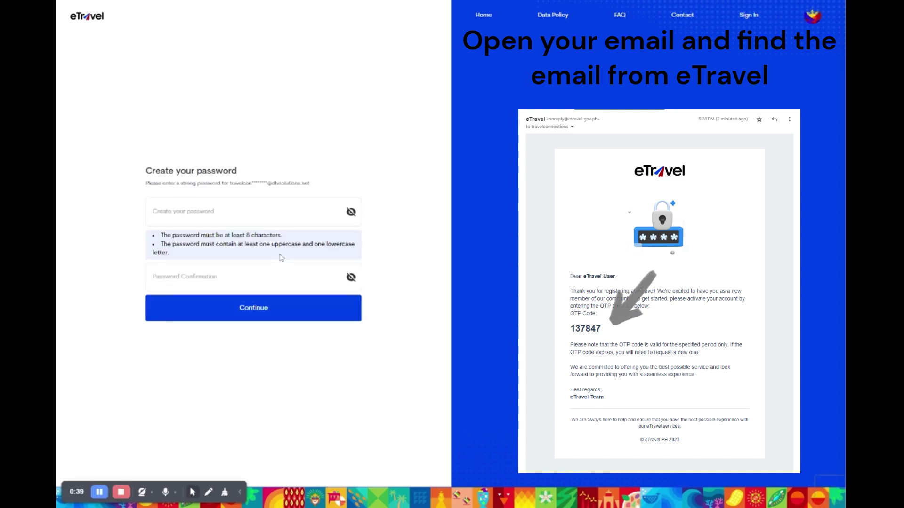
# Create the account password, confirm it, and hide the revealed characters.
pyautogui.click(346, 212)
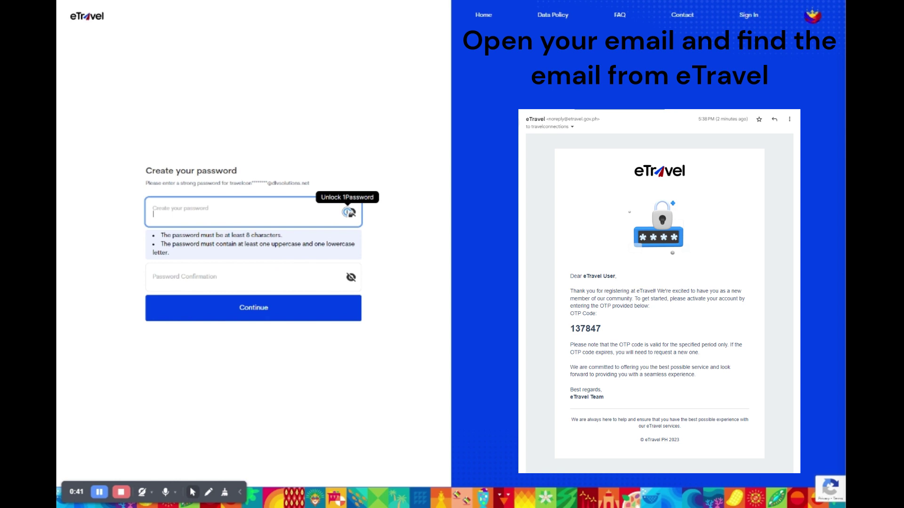
pyautogui.write('••')
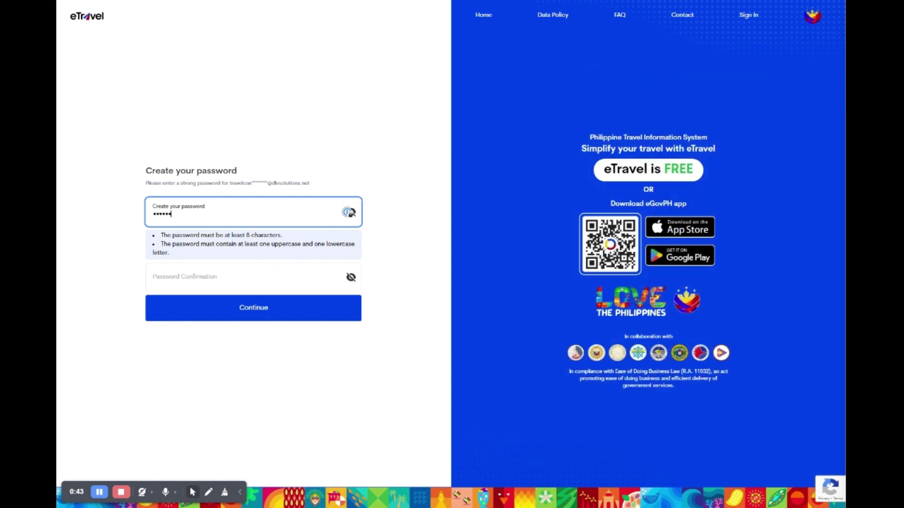
pyautogui.click(254, 277)
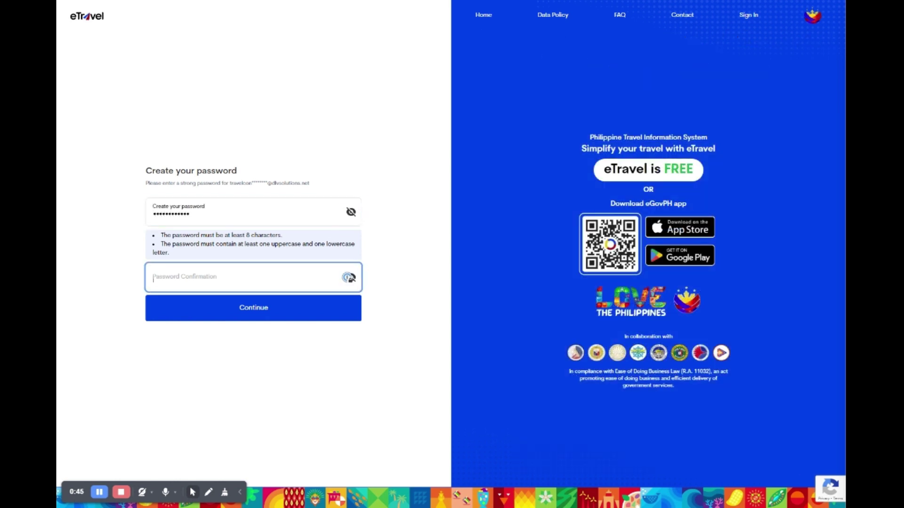
pyautogui.write('•••••••••••••')
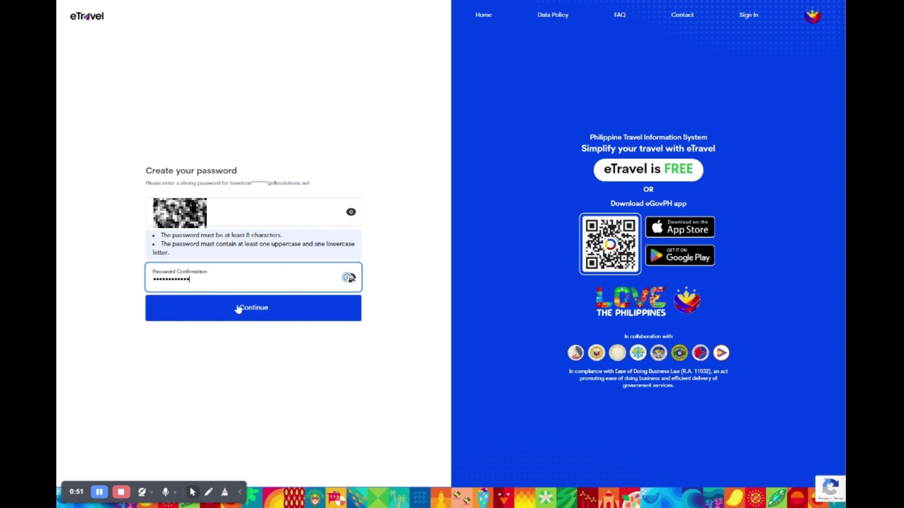
pyautogui.click(350, 212)
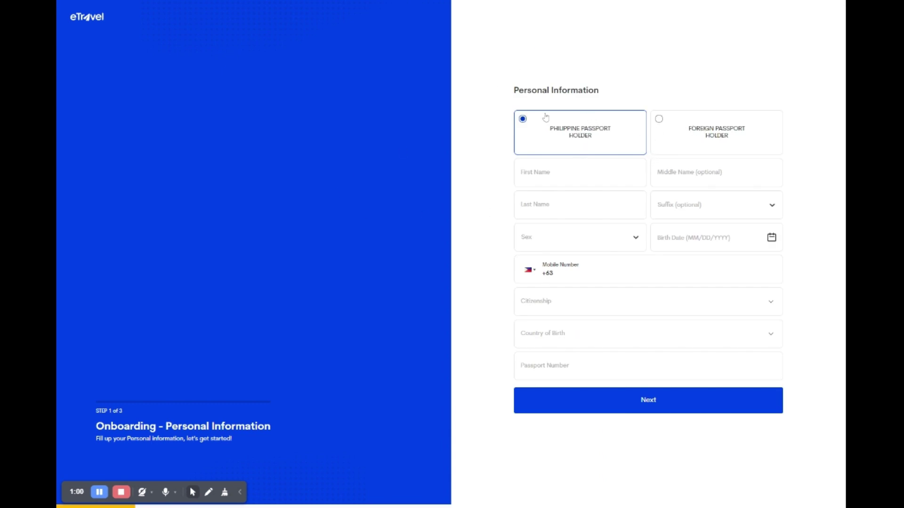
# Enter the traveller's first and last names, leaving the middle name blank.
pyautogui.click(542, 175)
pyautogui.press('Tab')
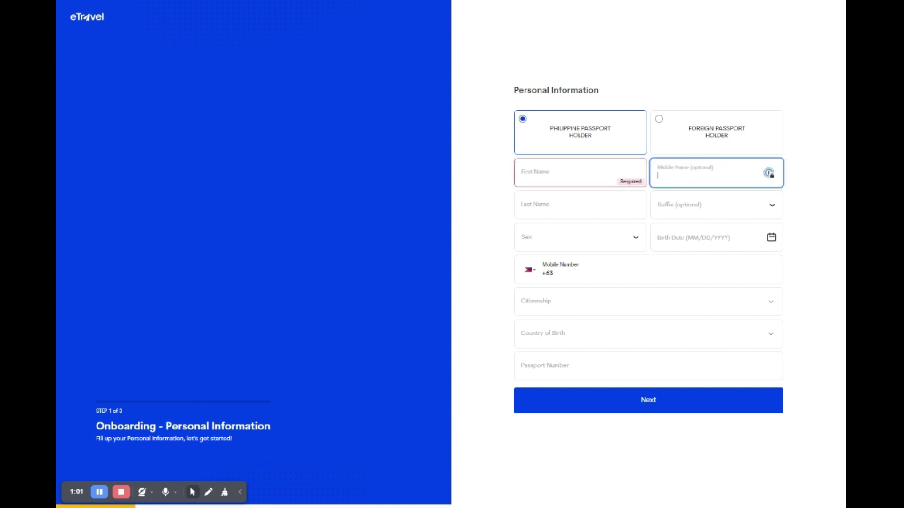
pyautogui.hotkey('shift', 'Tab')
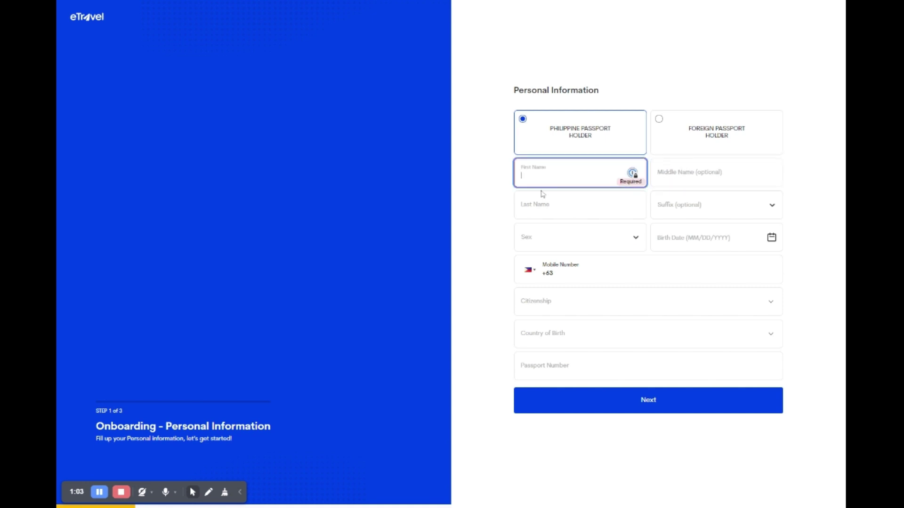
pyautogui.write('MI')
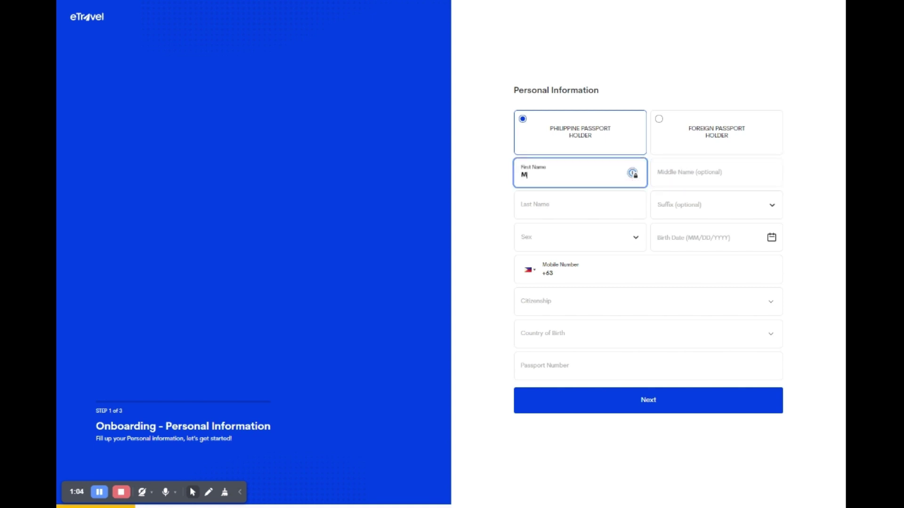
pyautogui.press('BackSpace')
pyautogui.press('BackSpace')
pyautogui.press('Tab')
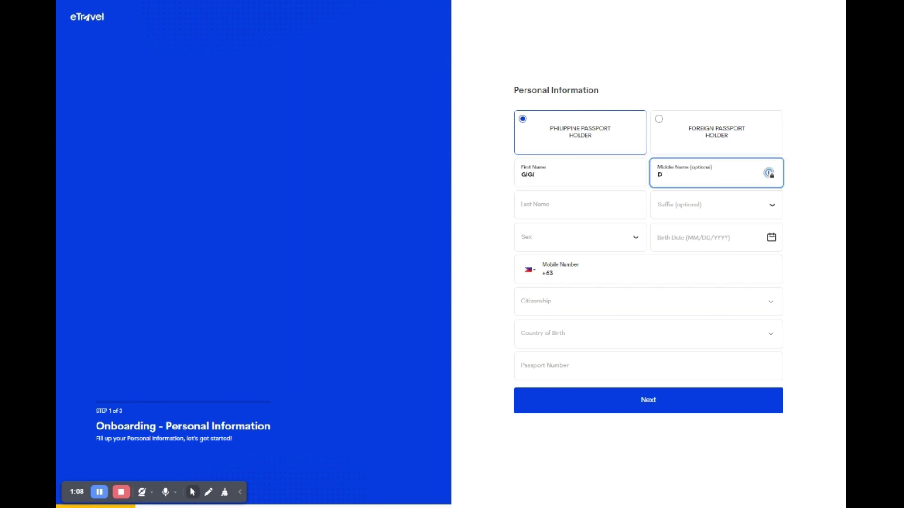
pyautogui.press('Tab')
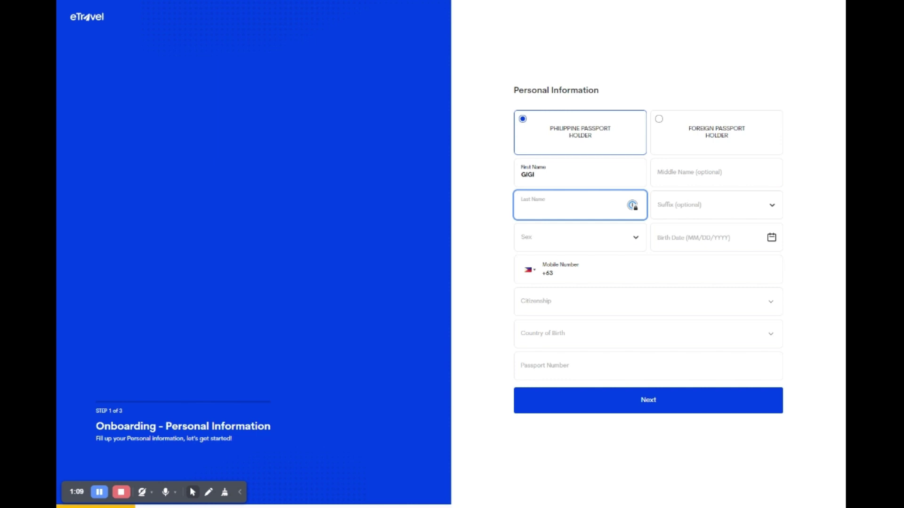
# Leave Suffix empty and set sex to FEMALE.
pyautogui.click(658, 204)
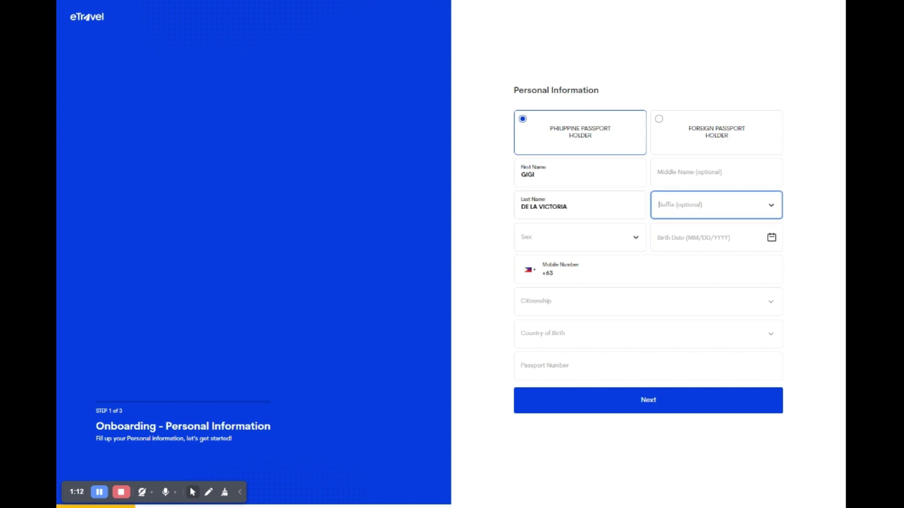
pyautogui.write('MRS')
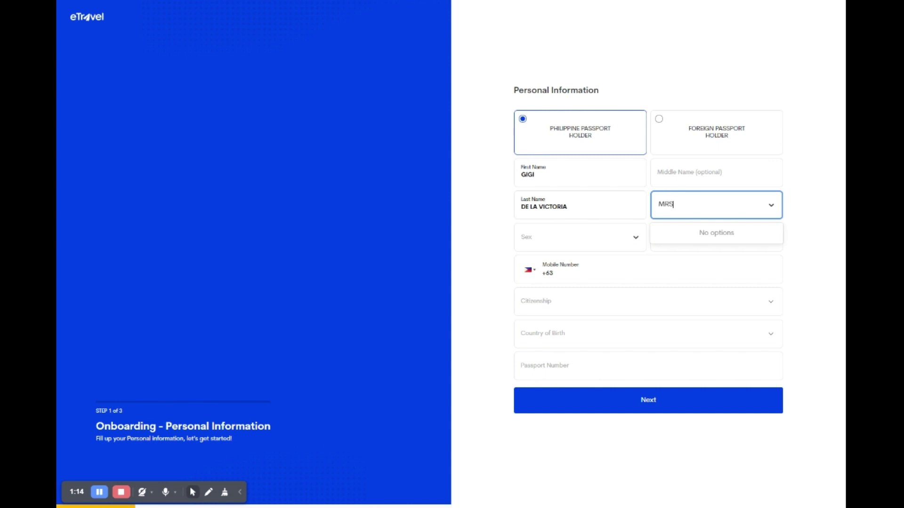
pyautogui.press('Tab')
pyautogui.write('f')
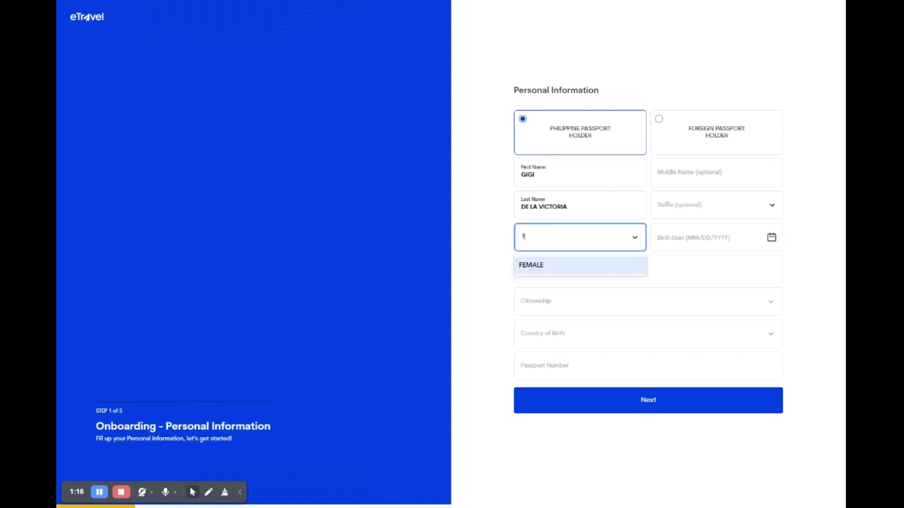
pyautogui.press('Return')
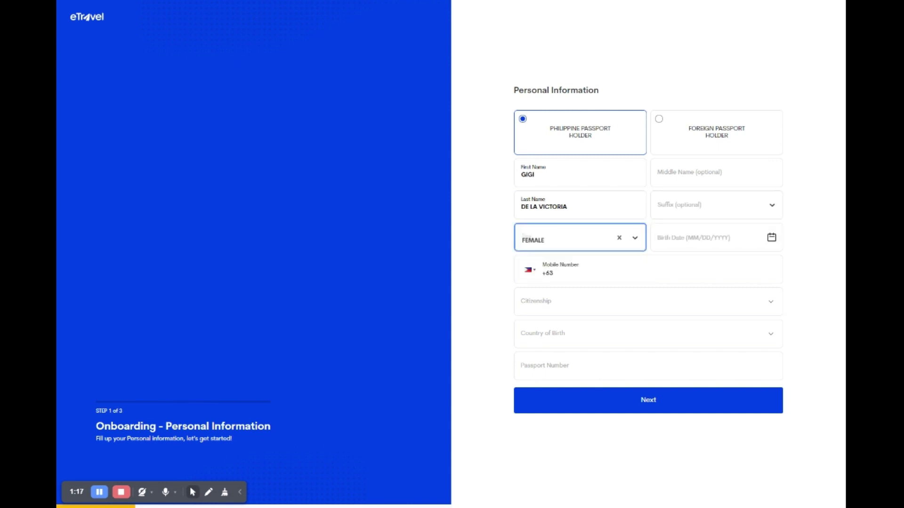
pyautogui.press('Tab')
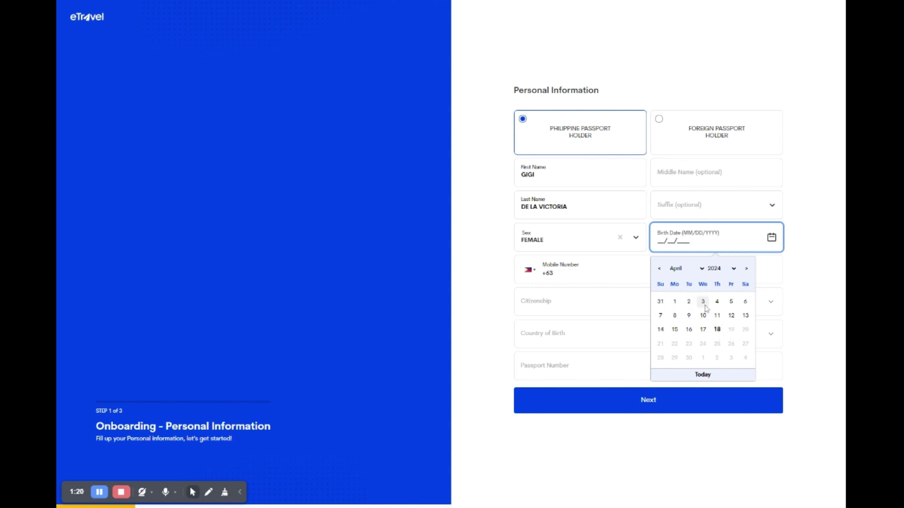
pyautogui.click(717, 330)
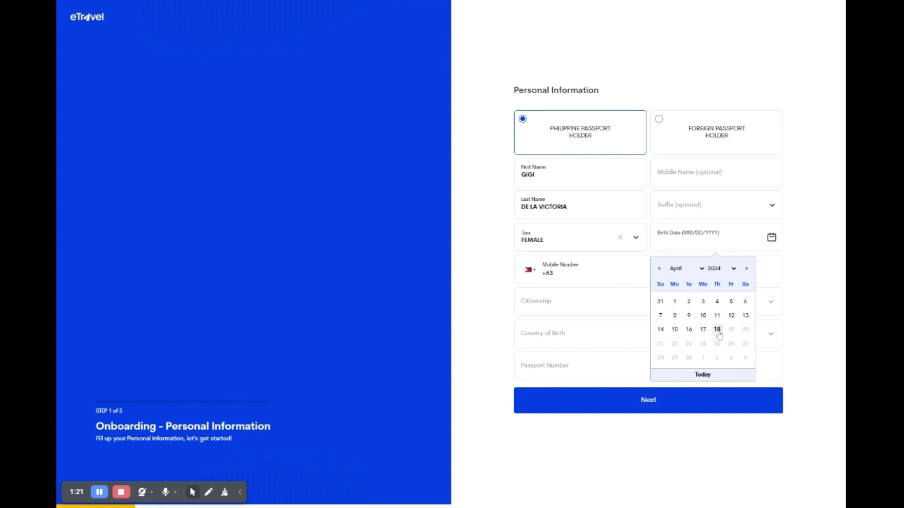
pyautogui.click(726, 281)
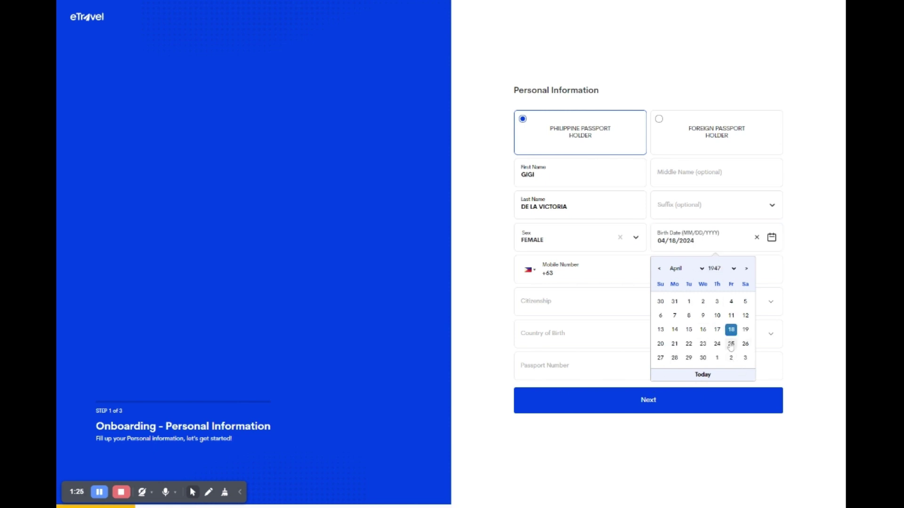
pyautogui.write('1947')
# Add the mobile number, Filipino citizenship, Philippines birthplace and passport number, then continue.
pyautogui.click(553, 272)
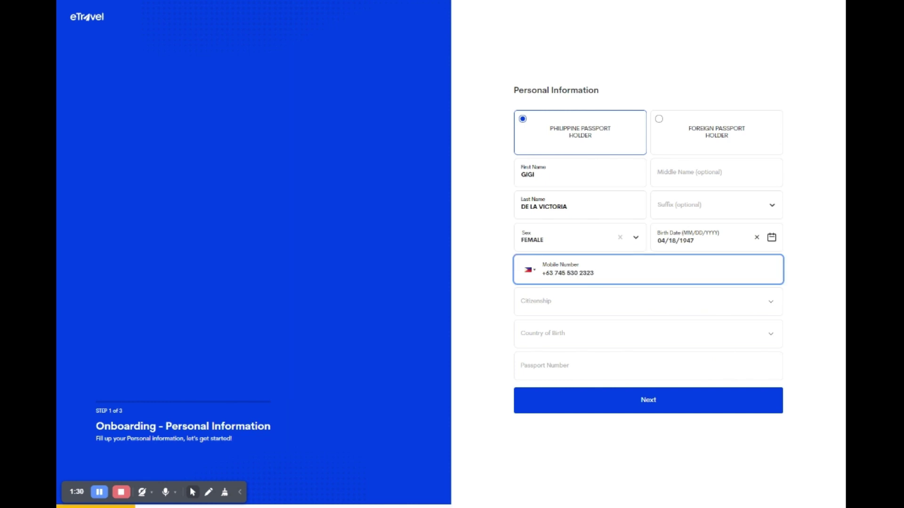
pyautogui.click(583, 301)
pyautogui.click(583, 326)
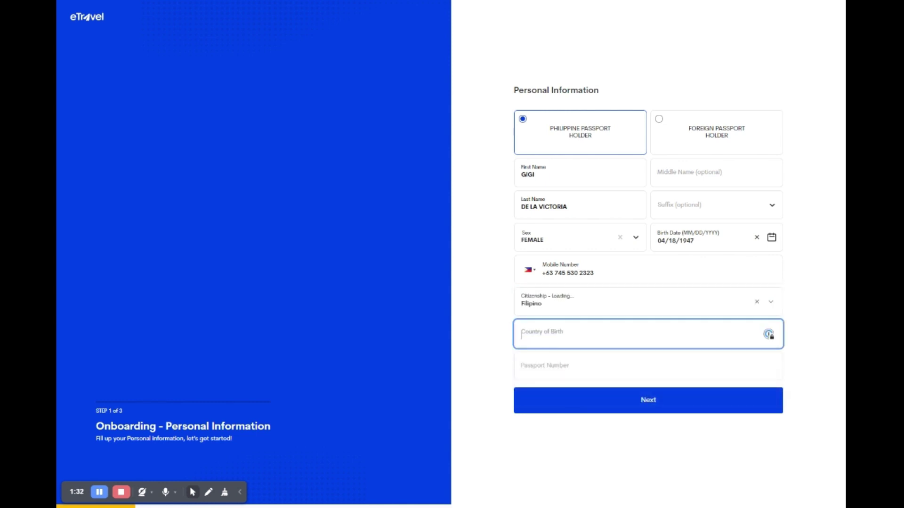
pyautogui.click(529, 364)
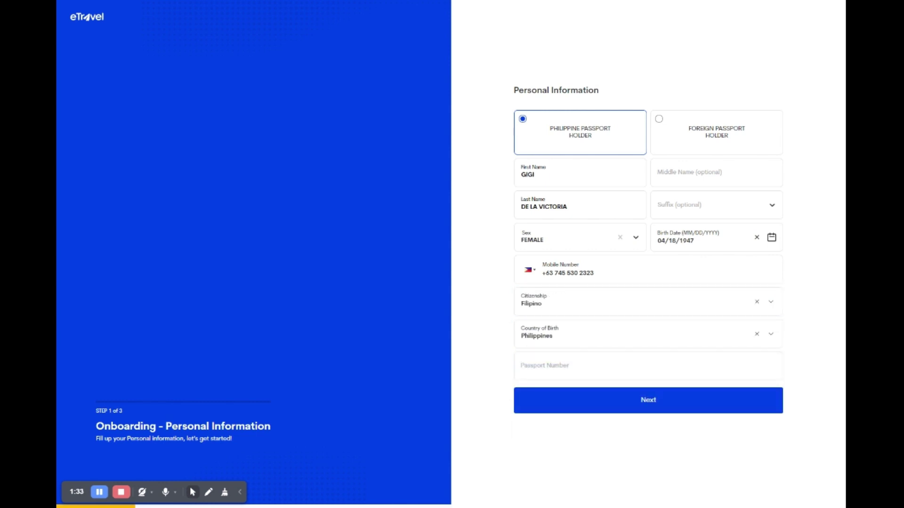
pyautogui.write('12341234')
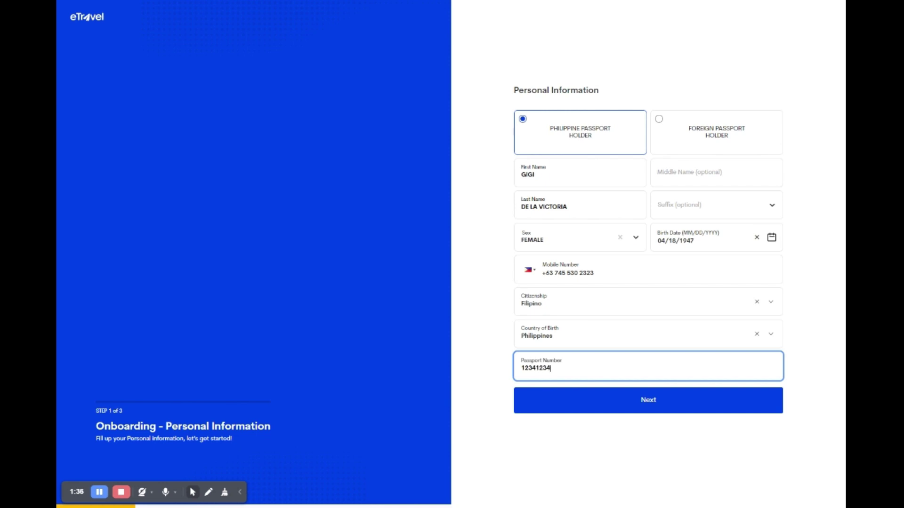
pyautogui.click(593, 408)
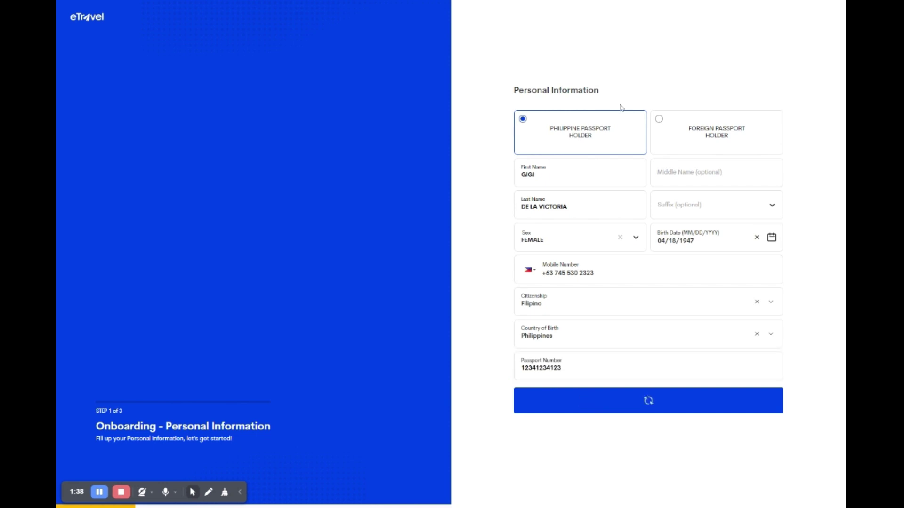
pyautogui.click(586, 207)
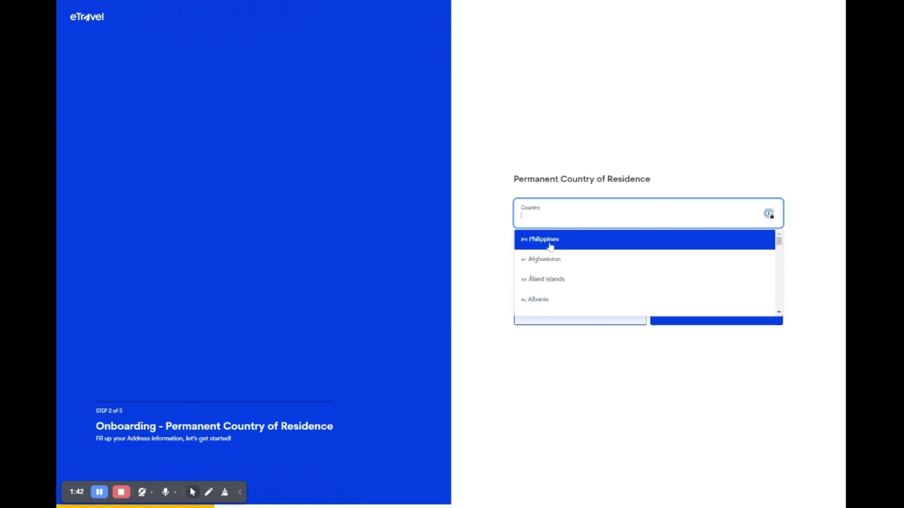
pyautogui.click(549, 240)
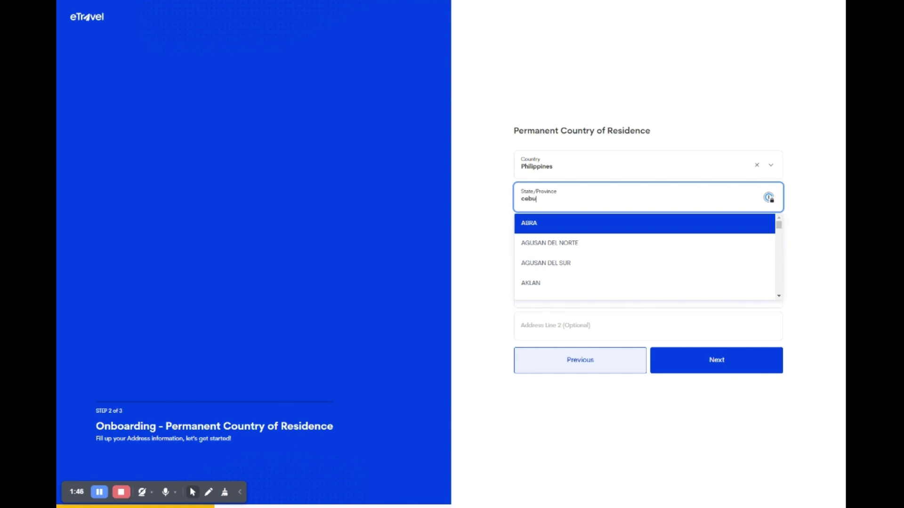
pyautogui.write('cebu')
pyautogui.click(548, 223)
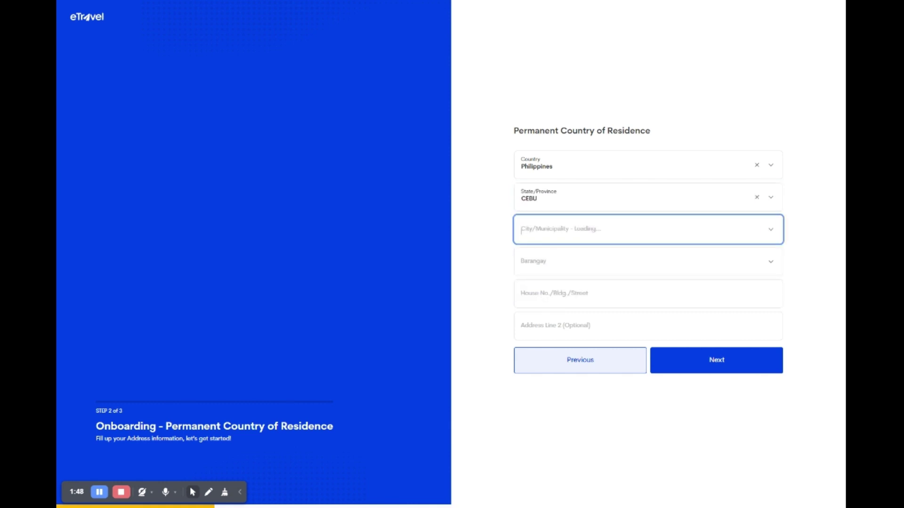
pyautogui.write('cebu')
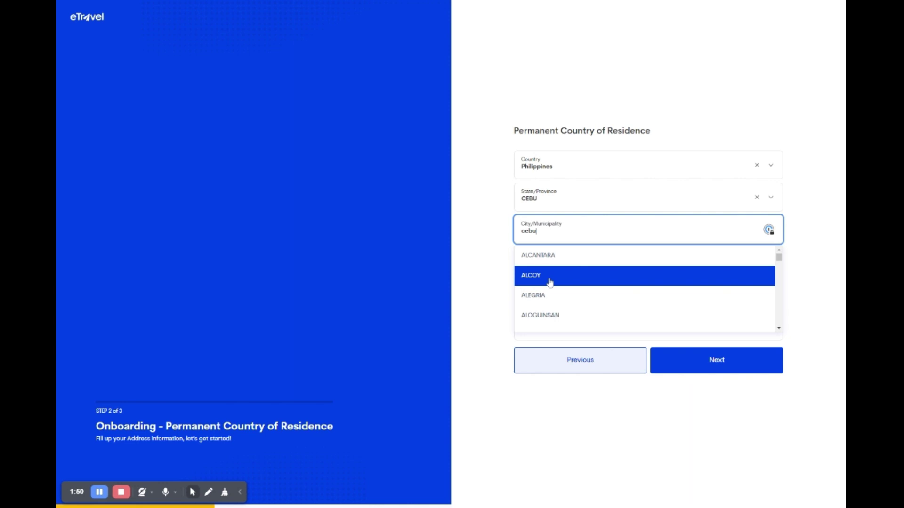
pyautogui.click(546, 257)
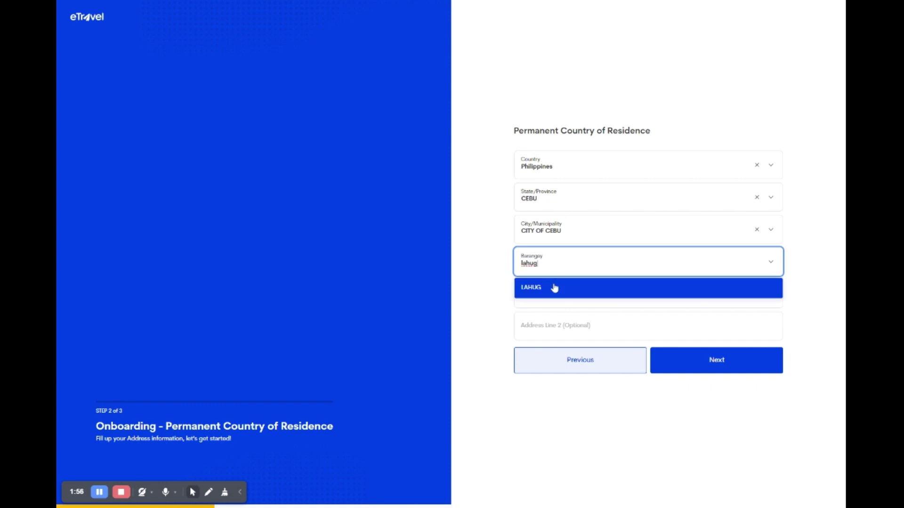
pyautogui.click(549, 287)
pyautogui.click(549, 293)
pyautogui.write('20')
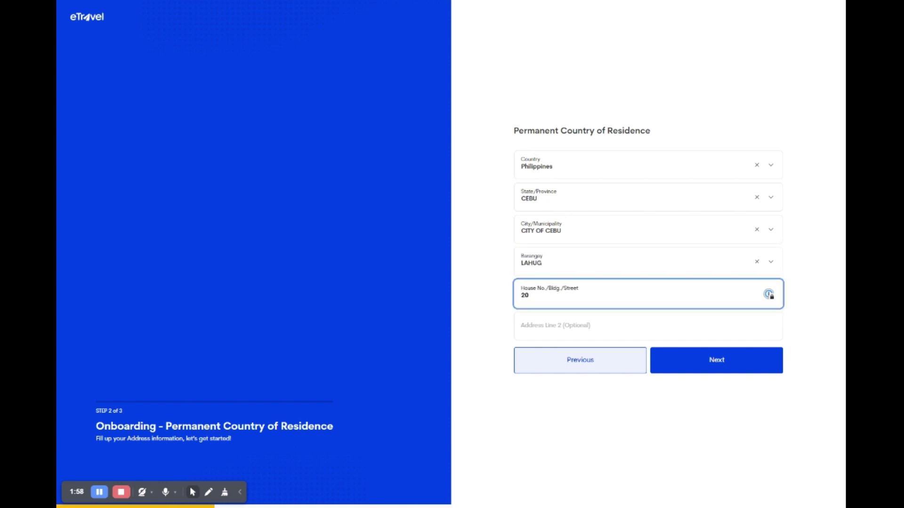
pyautogui.click(612, 327)
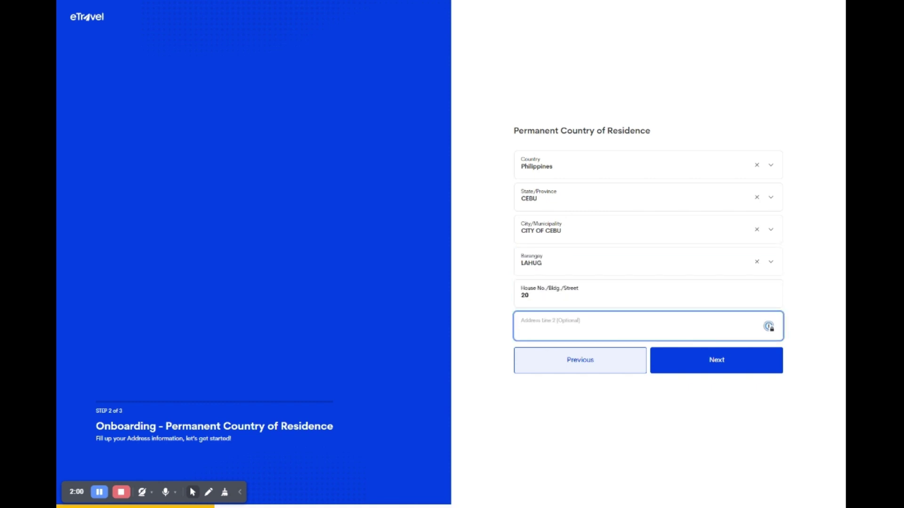
# Review the Onboarding Summary and submit the completed profile.
pyautogui.click(696, 368)
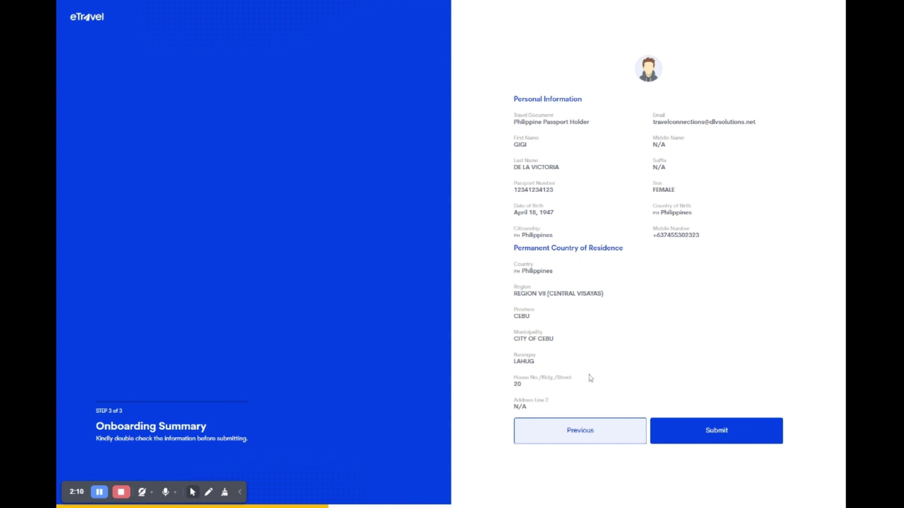
pyautogui.click(99, 492)
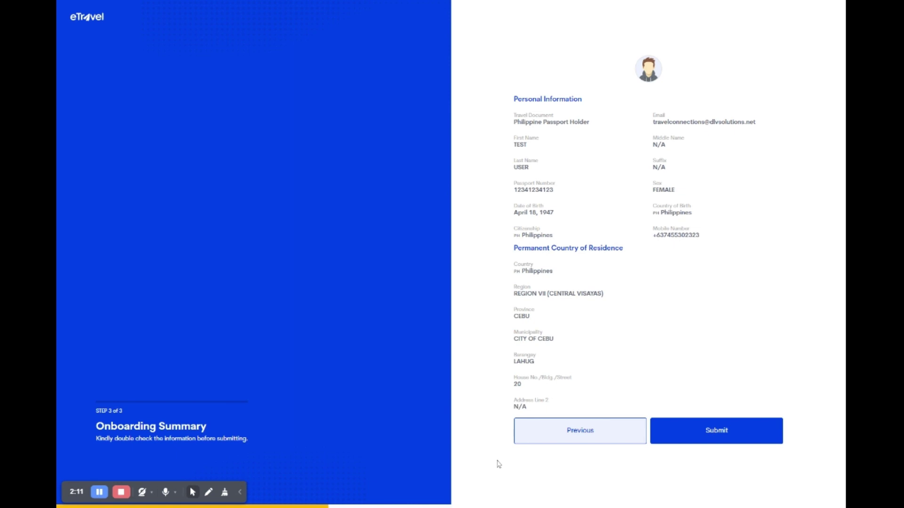
pyautogui.click(719, 436)
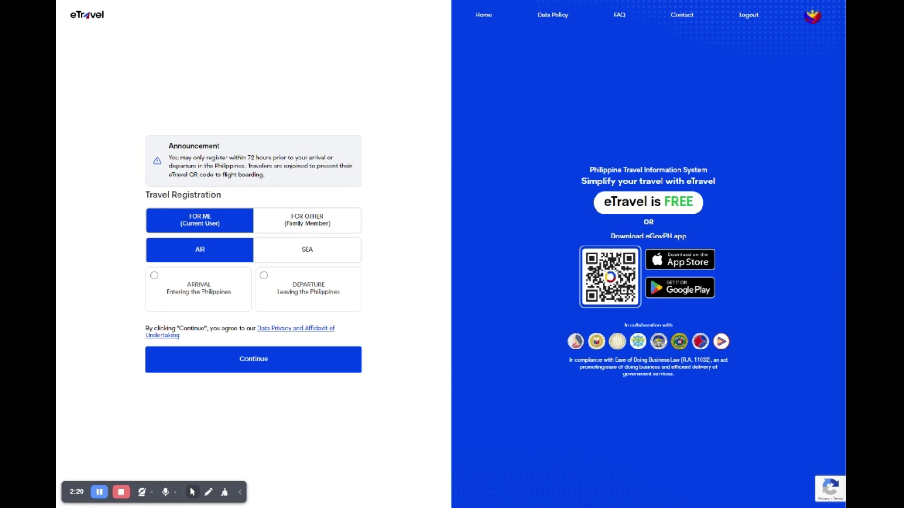
# Choose ARRIVAL for the FOR ME air declaration and continue to Travel Details.
pyautogui.moveTo(215, 158); pyautogui.dragTo(332, 166)
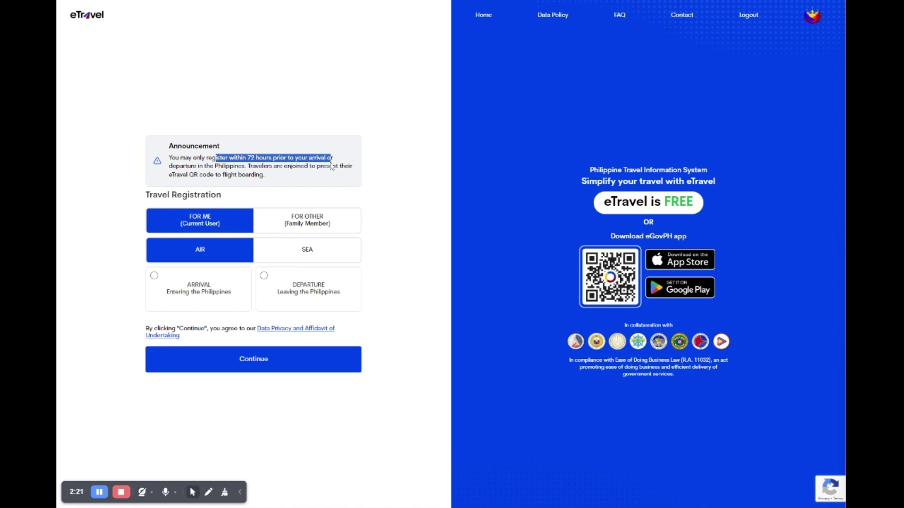
pyautogui.click(331, 166)
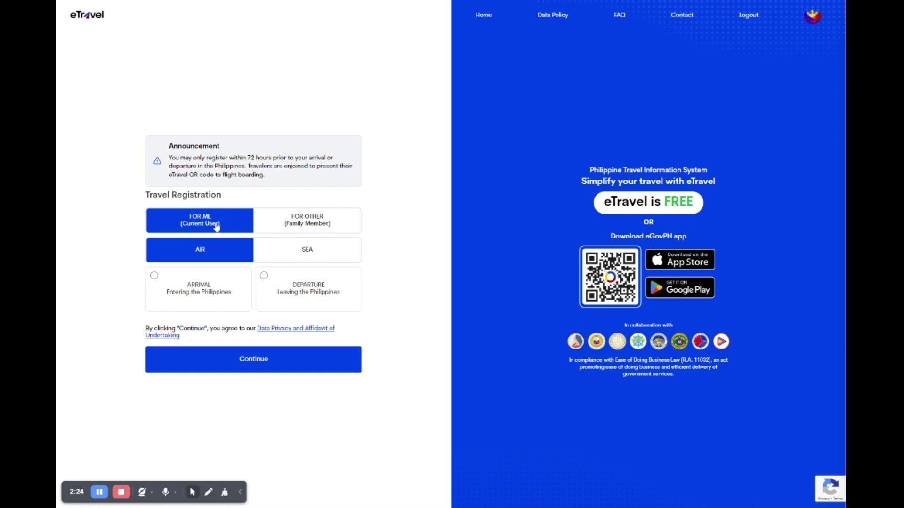
pyautogui.click(165, 282)
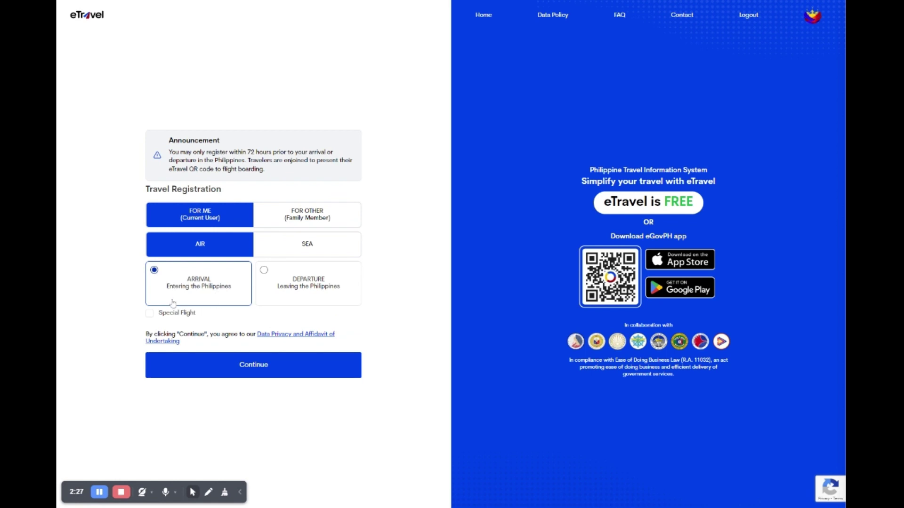
pyautogui.click(226, 366)
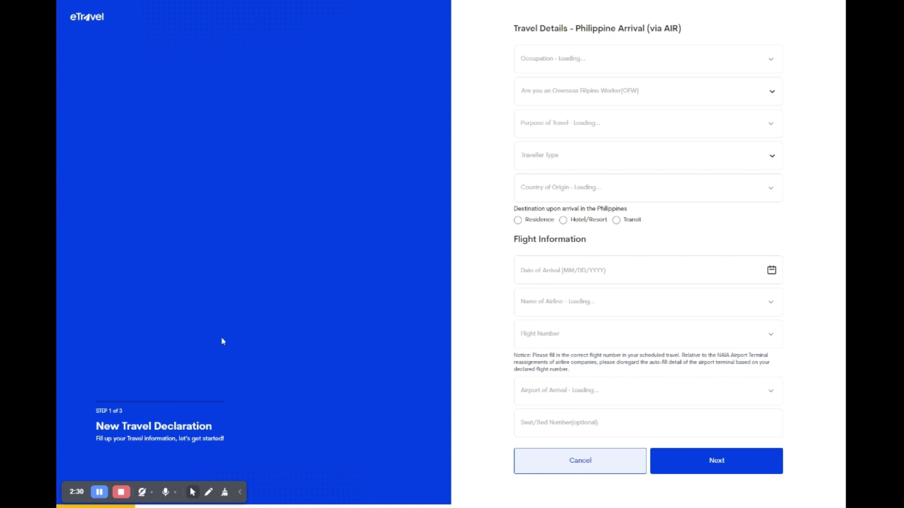
# Set occupation to Student/Minor, OFW to NO and purpose to Business/Professional.
pyautogui.press('Tab')
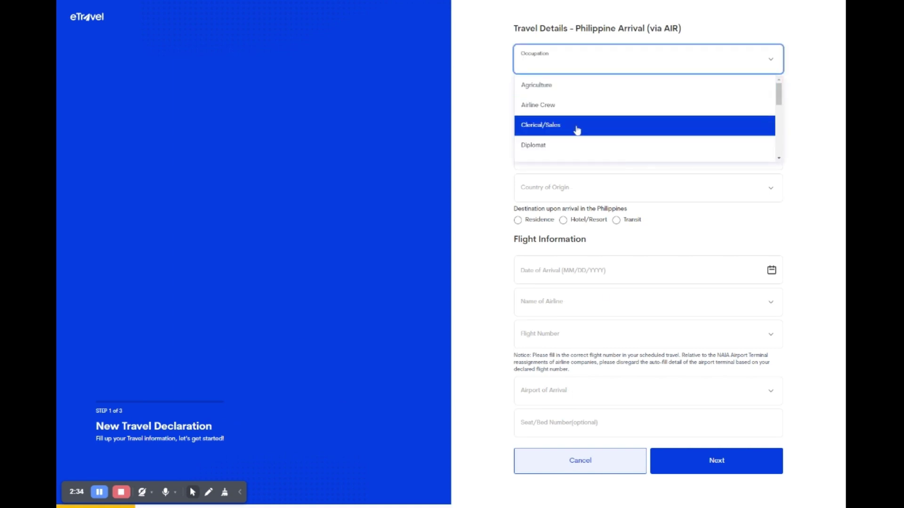
pyautogui.scroll(-5, 617, 115)
pyautogui.click(617, 115)
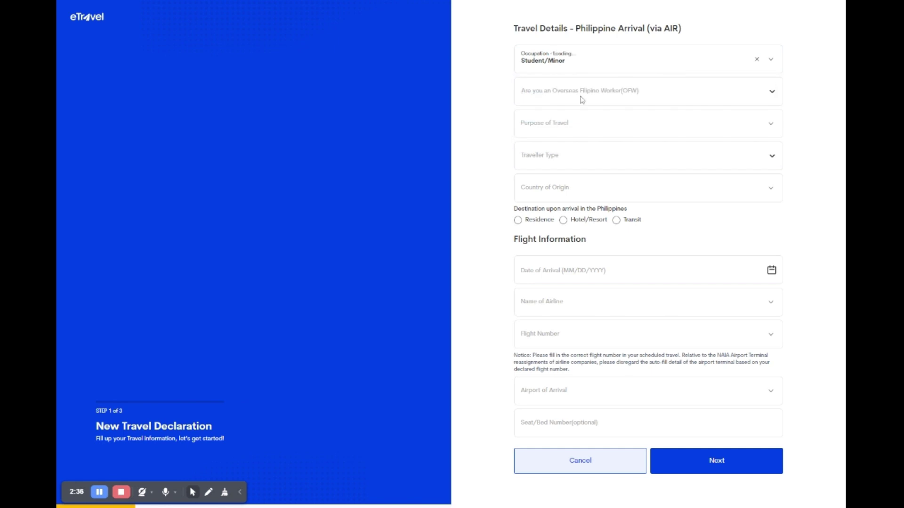
pyautogui.click(680, 93)
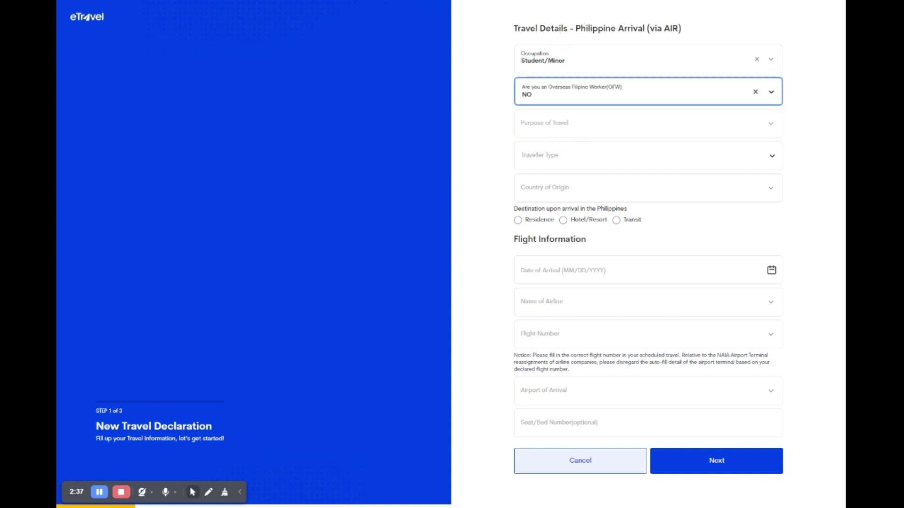
pyautogui.press('Tab')
pyautogui.press('Return')
# Set traveller type to AIRCRAFT PASSENGER and start entering 'United sta' as country of origin.
pyautogui.click(588, 164)
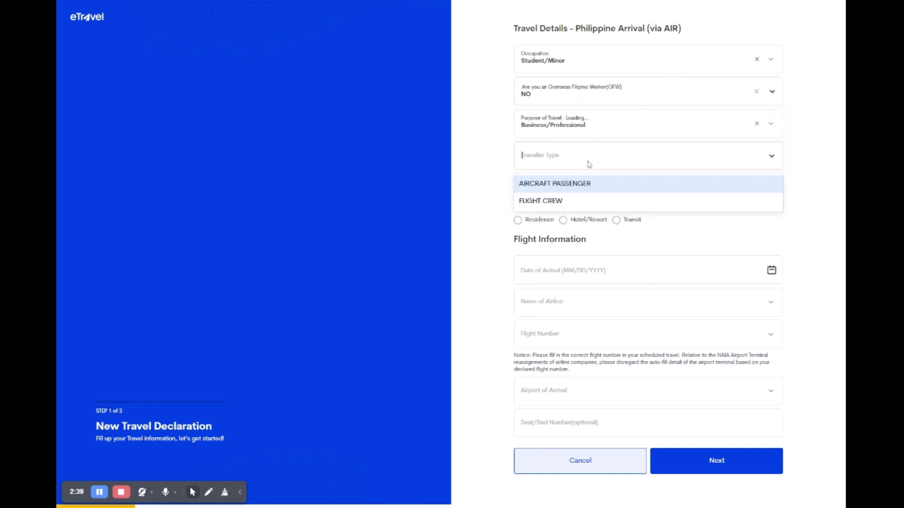
pyautogui.click(582, 187)
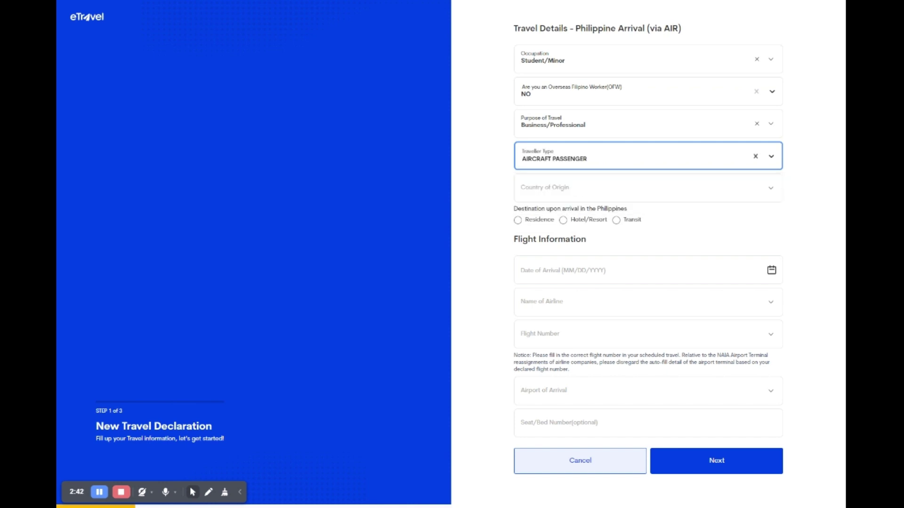
pyautogui.click(582, 187)
pyautogui.write('United sta')
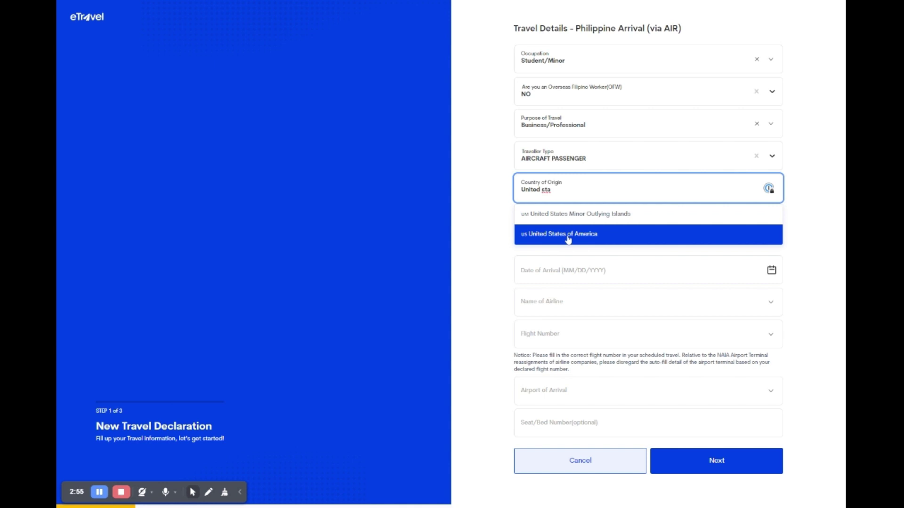
# Set origin to United States of America and destination to residence 1234 Lahug Cebu City.
pyautogui.click(522, 233)
pyautogui.click(517, 220)
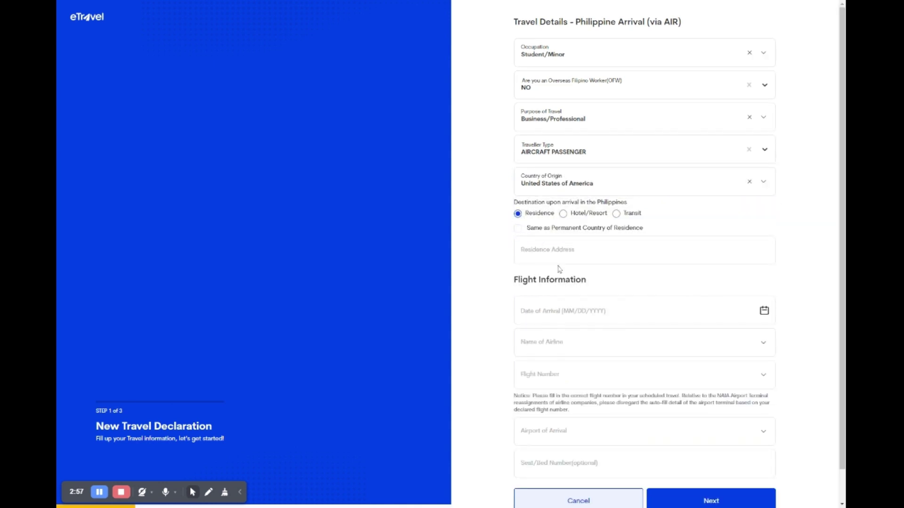
pyautogui.click(568, 254)
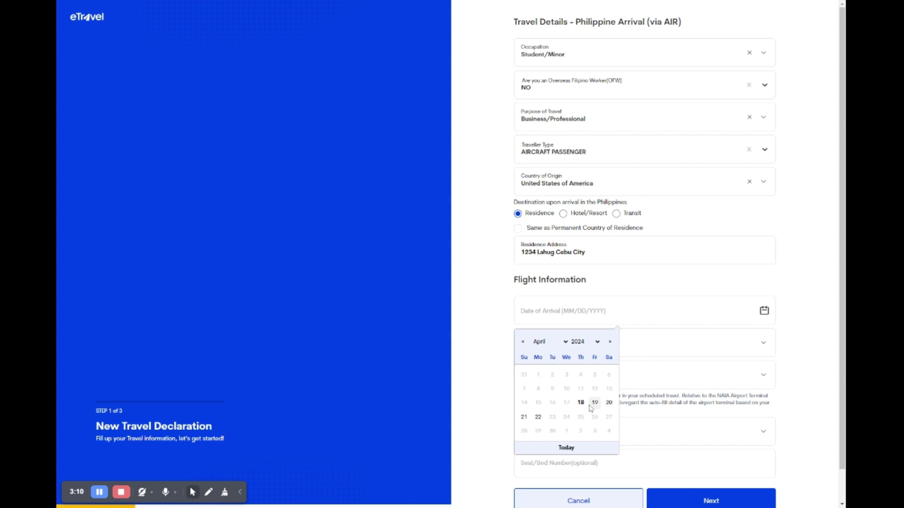
# Enter arrival on 04/22/2024 on Korean Air flight KE5763, seat 4B, and submit.
pyautogui.click(538, 417)
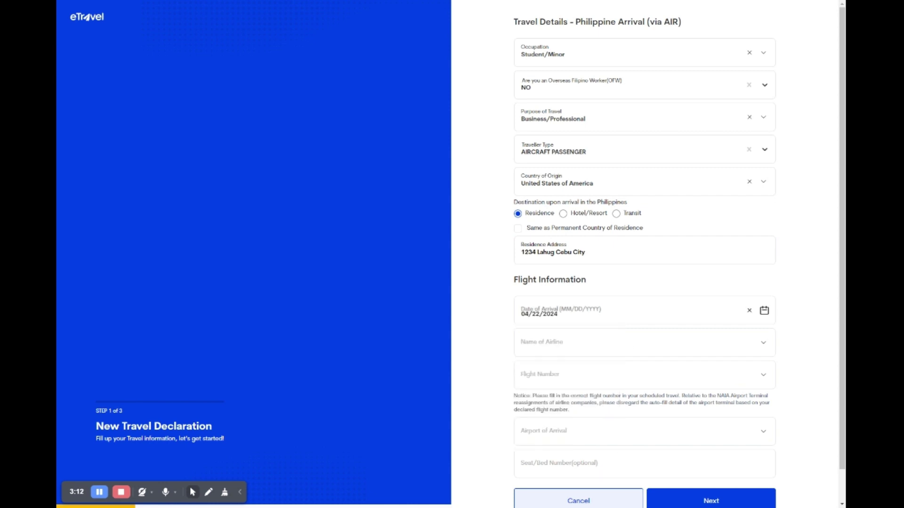
pyautogui.click(642, 343)
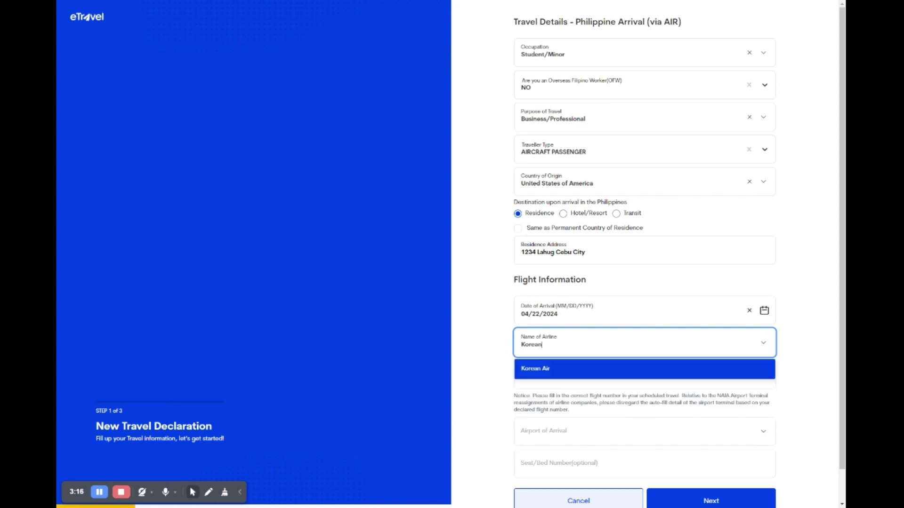
pyautogui.click(552, 368)
pyautogui.write('KE')
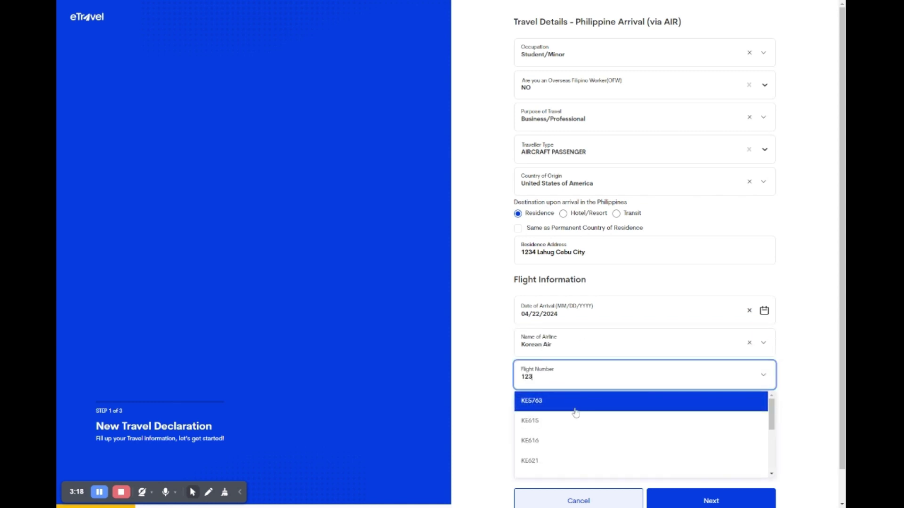
pyautogui.click(556, 404)
pyautogui.scroll(-1, 679, 258)
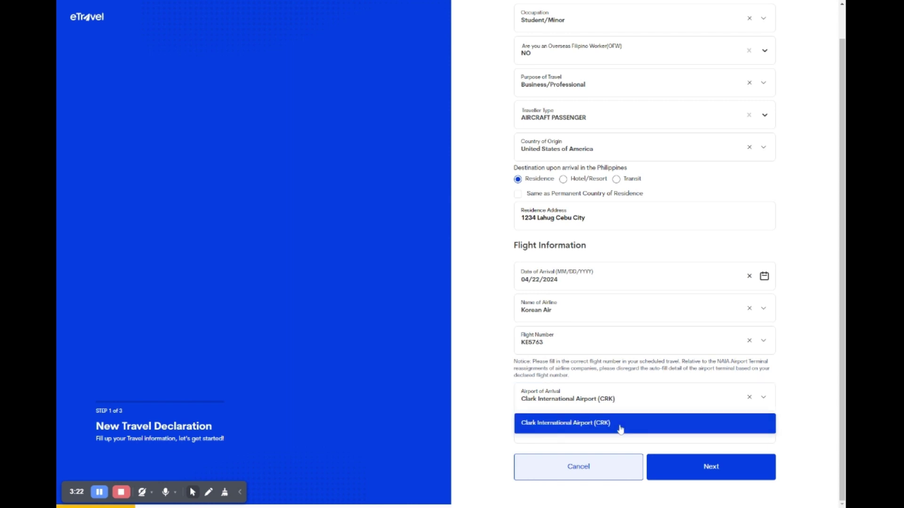
pyautogui.click(619, 428)
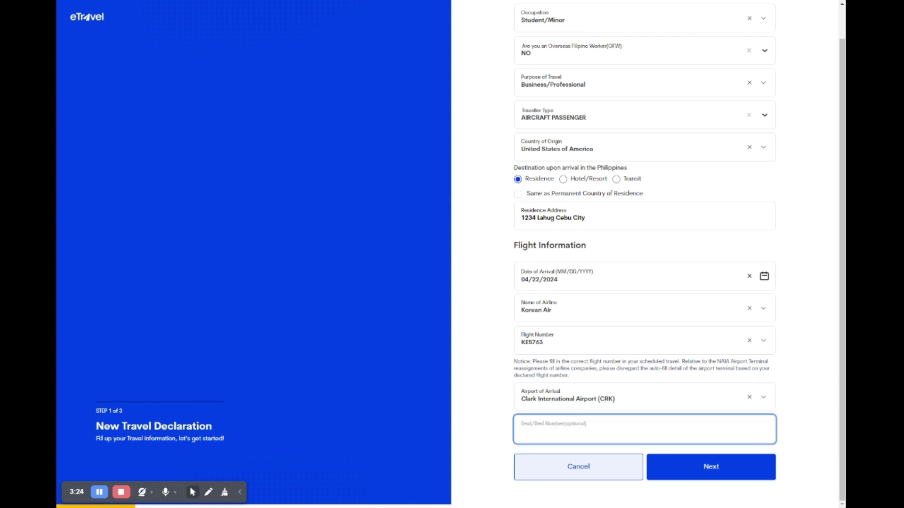
pyautogui.write('4B')
pyautogui.press('Return')
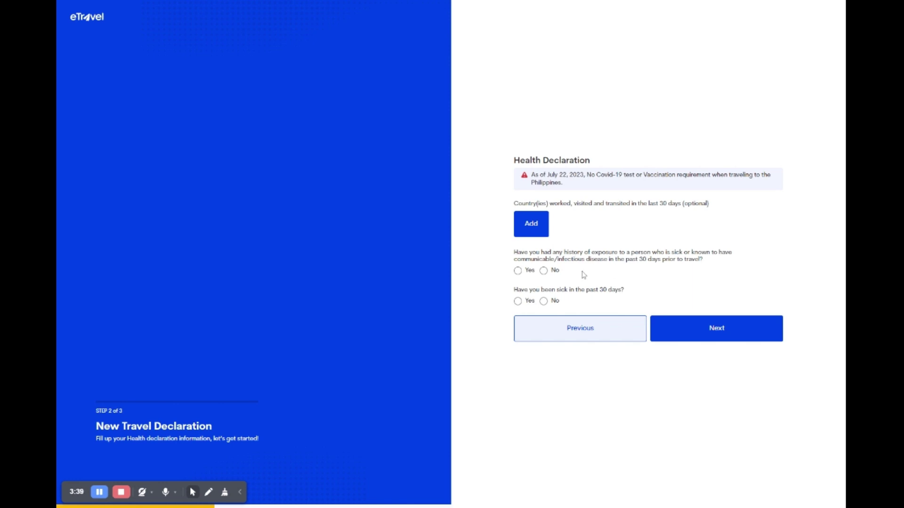
# Answer No to the exposure and recent-sickness questions and continue to the summary.
pyautogui.click(544, 271)
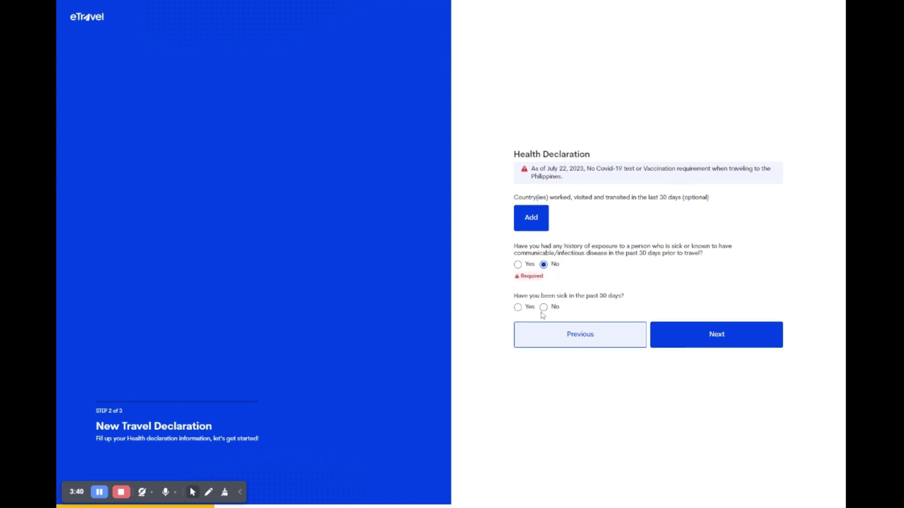
pyautogui.click(543, 308)
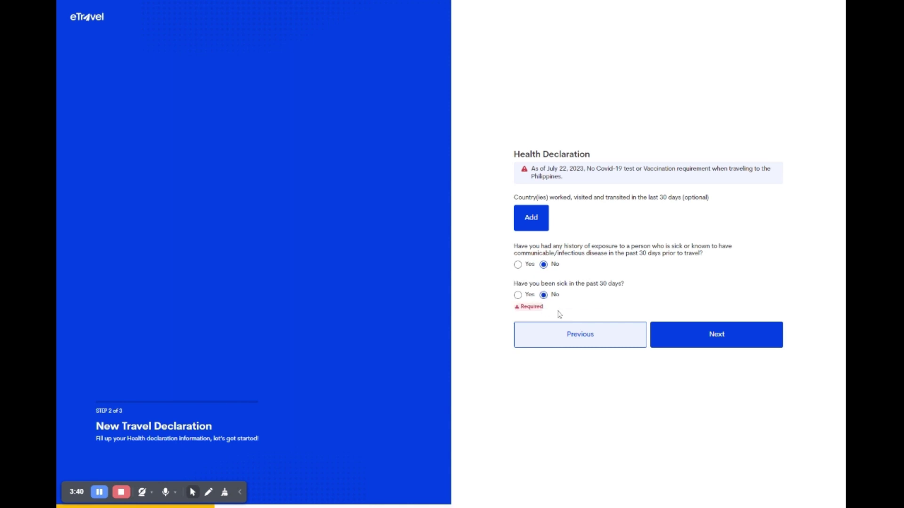
pyautogui.click(703, 335)
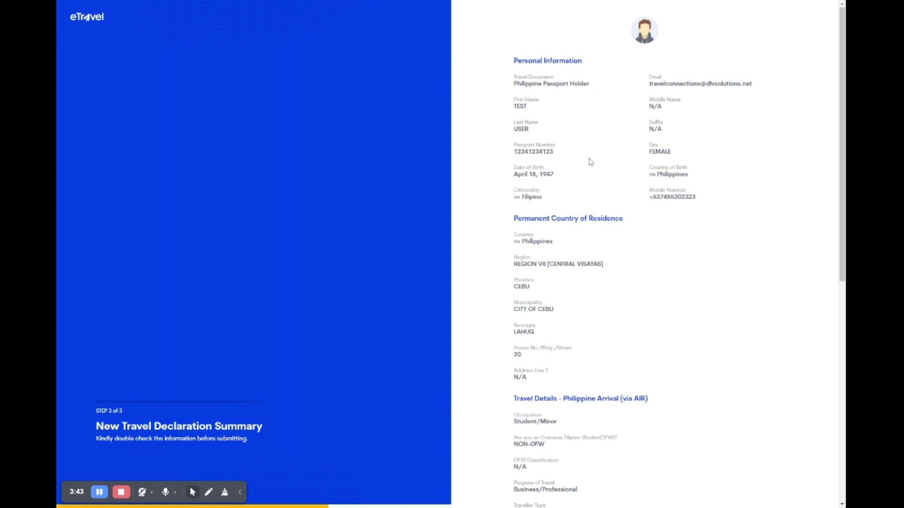
# Scroll the summary to review flight KE5763 details and the health answers.
pyautogui.scroll(-1, 589, 118)
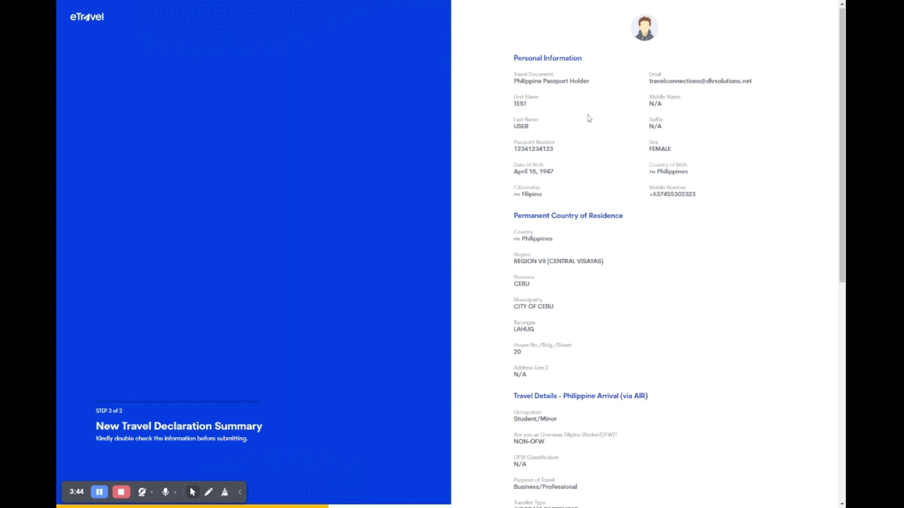
pyautogui.scroll(-8, 588, 119)
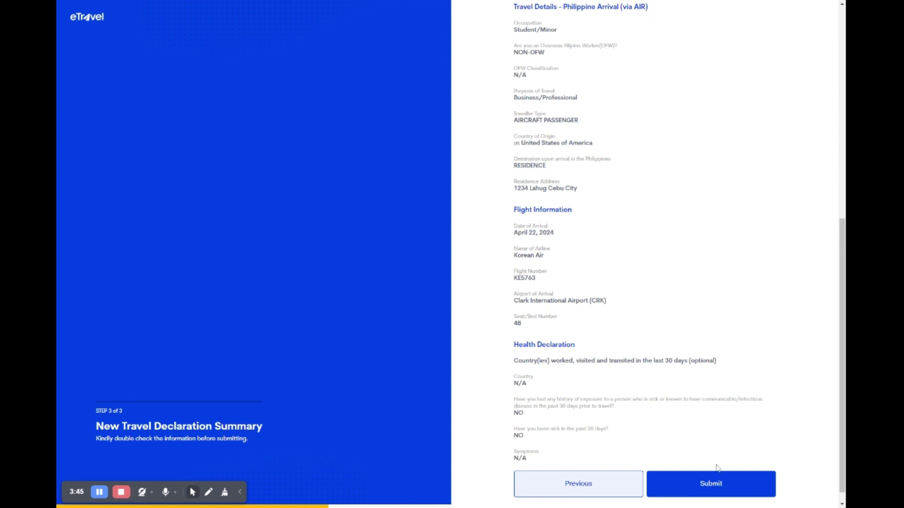
# Submit the New Travel Declaration to get the arrival QR code.
pyautogui.click(738, 490)
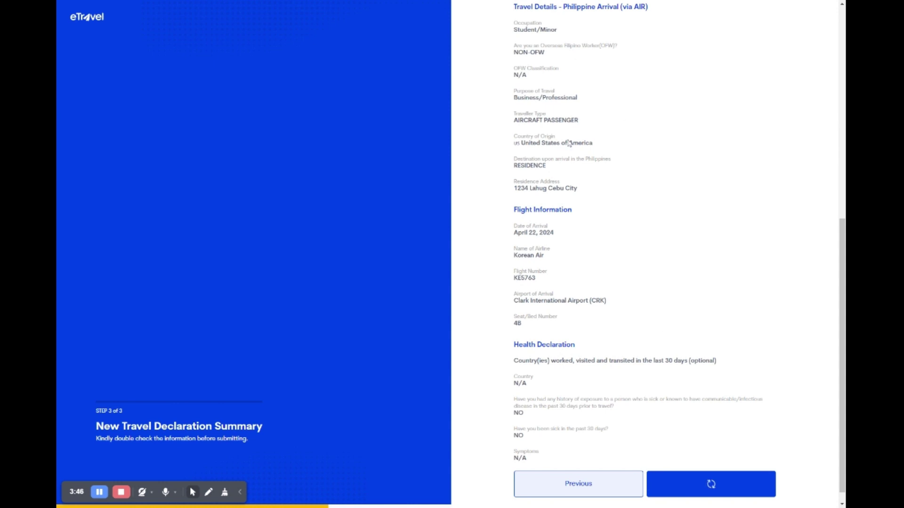